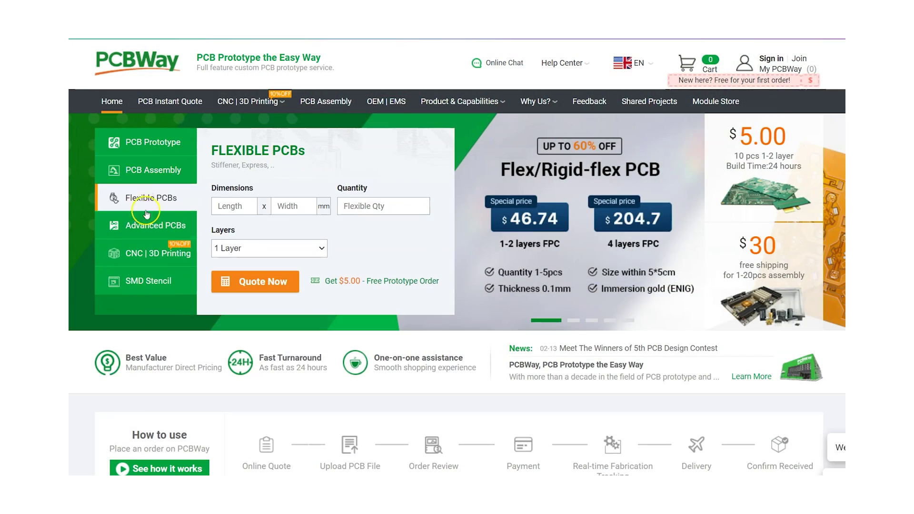
- Leave PCBWay's instant quote page and return to the circular Drift Deeper emblem in xTool Creative Space
mouse_move(152, 249)
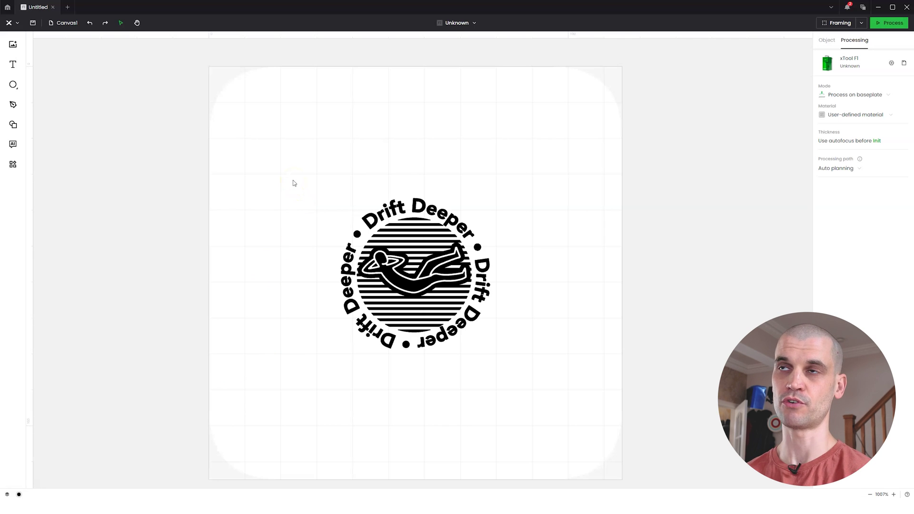
click(412, 218)
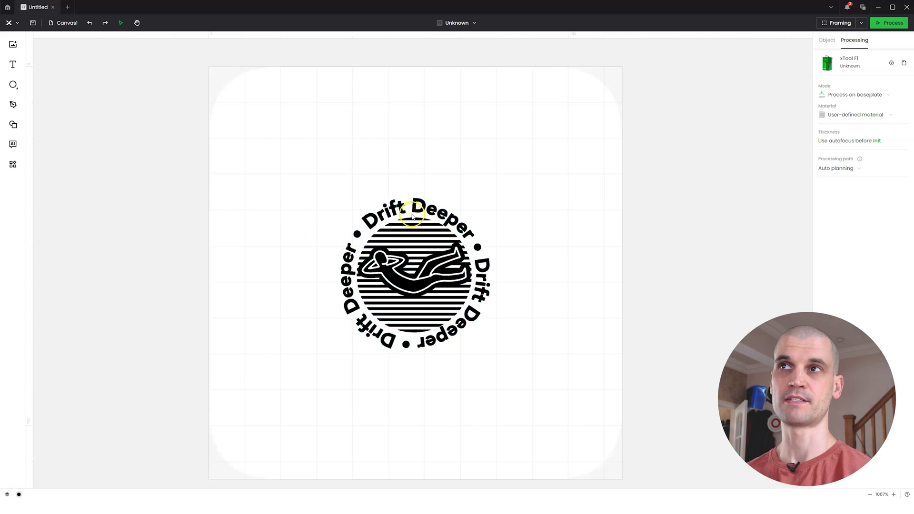
click(543, 262)
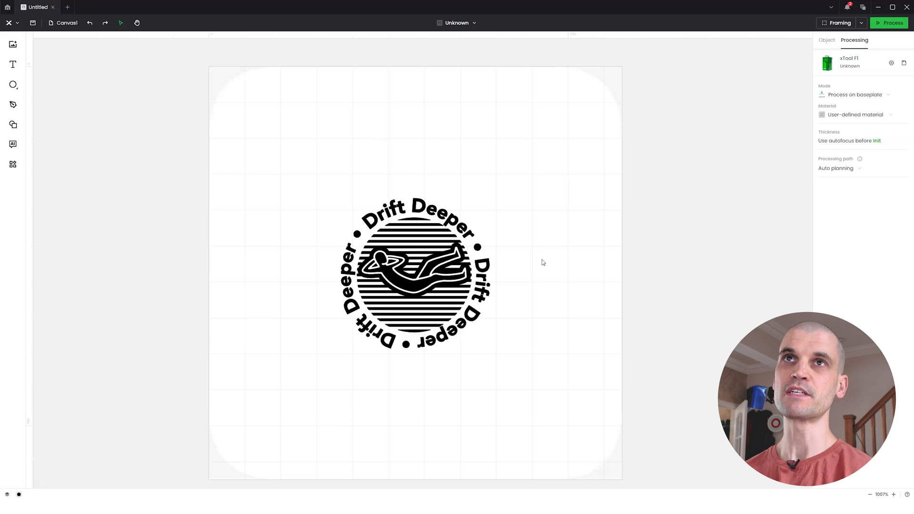
click(405, 238)
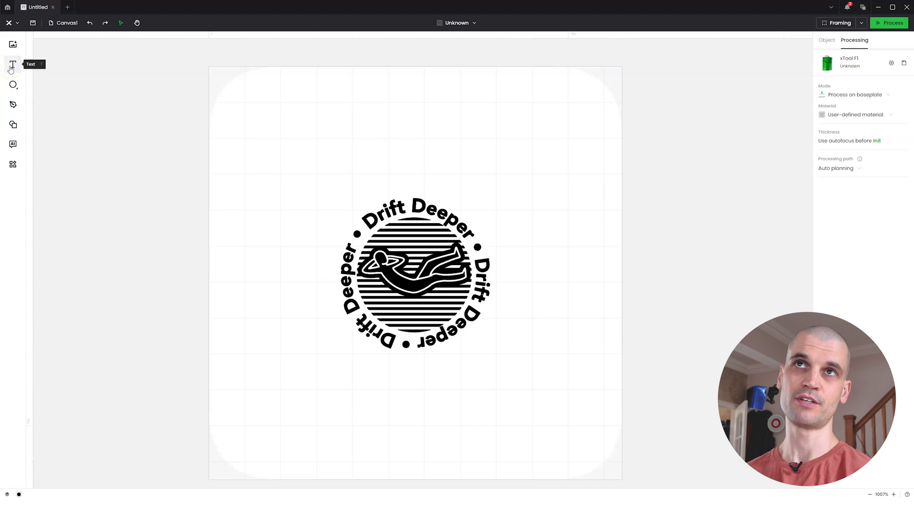
click(301, 139)
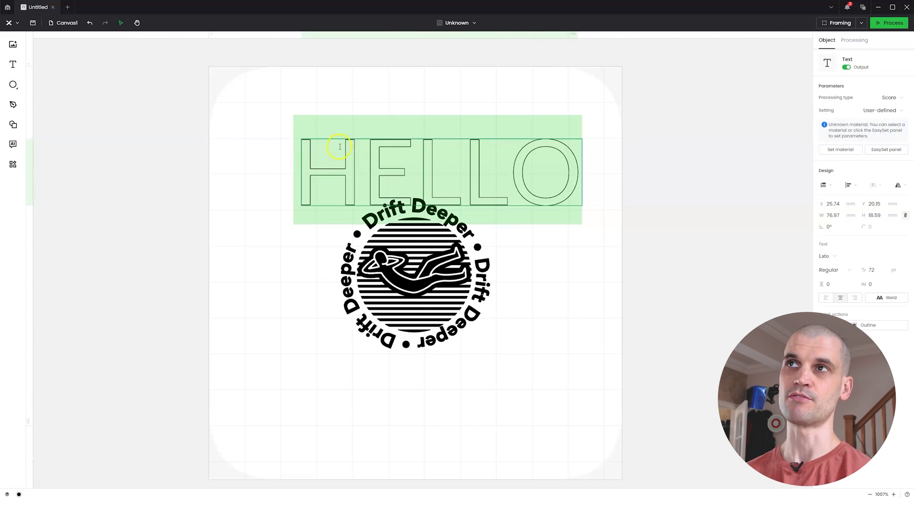
key(Delete)
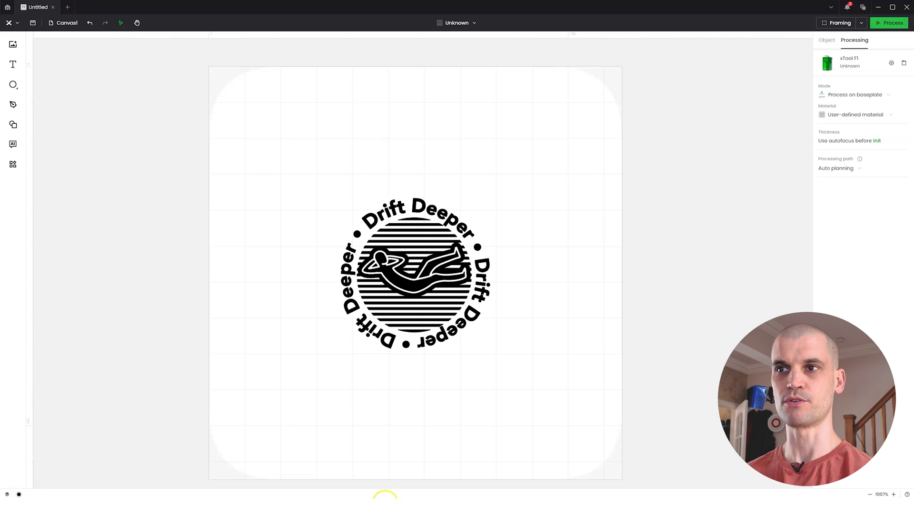
mouse_move(350, 507)
click(312, 476)
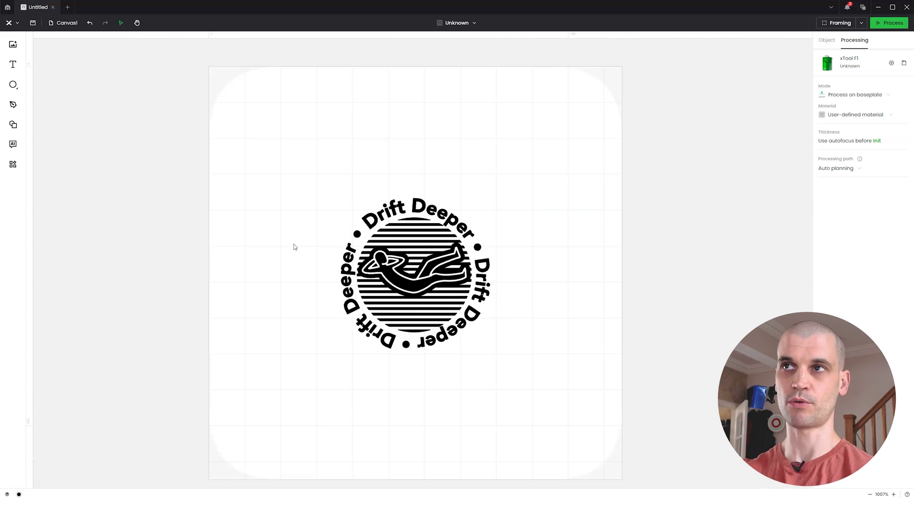
- Draw a circle enclosing the Drift Deeper logo
mouse_move(16, 83)
click(54, 105)
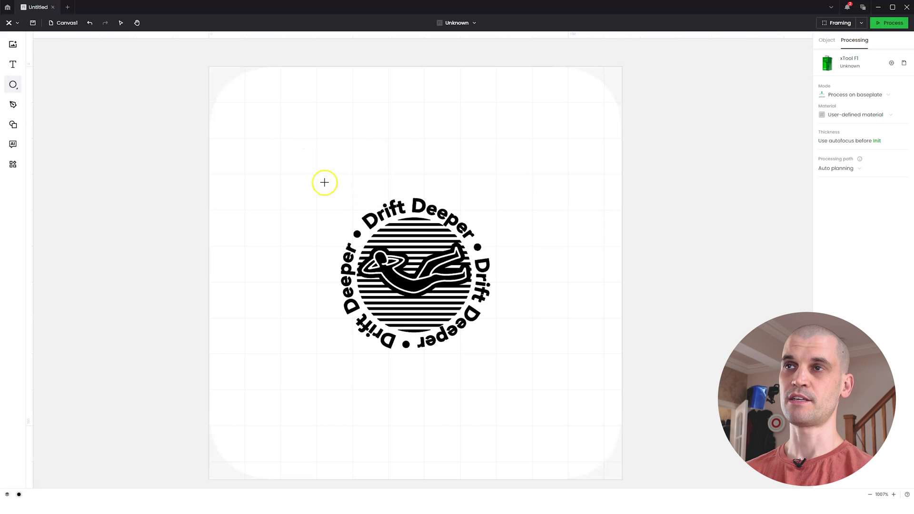
drag(311, 179, 496, 342)
- Align the 51.56 mm circle and the logo to each other's centre
click(849, 185)
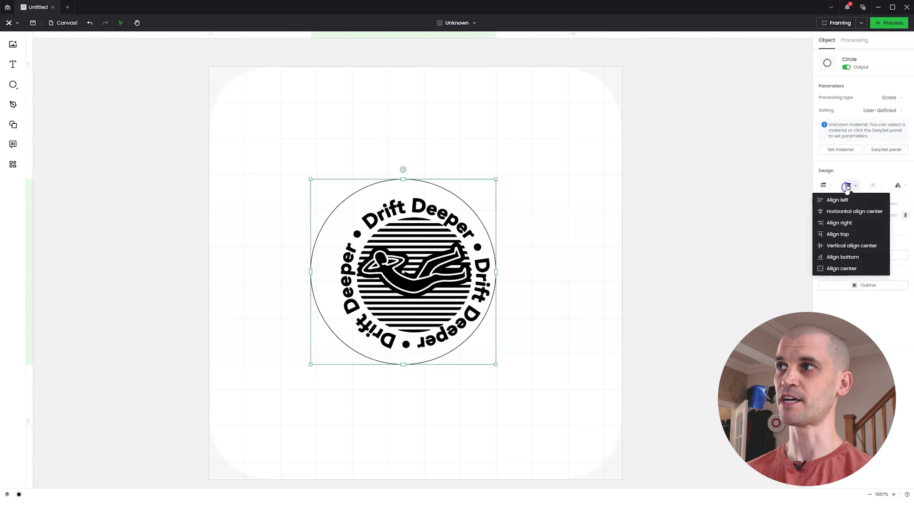
click(848, 271)
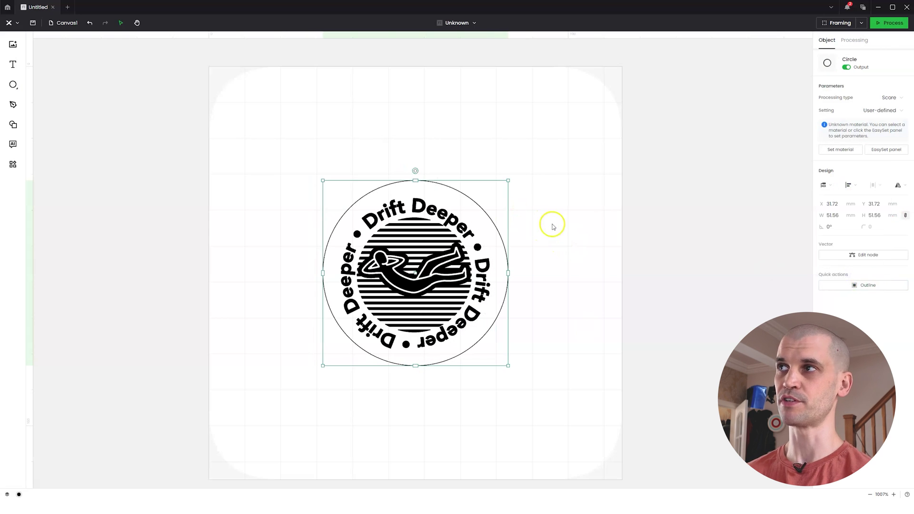
click(552, 225)
click(435, 241)
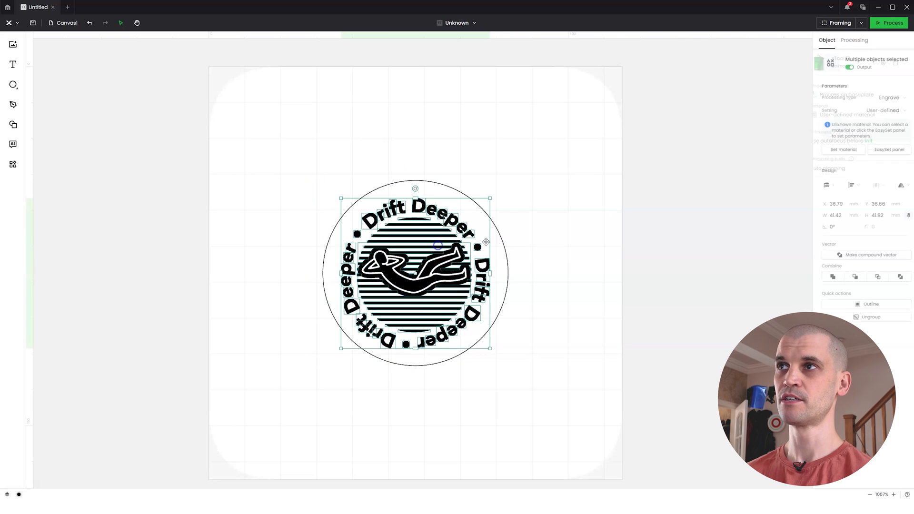
click(849, 184)
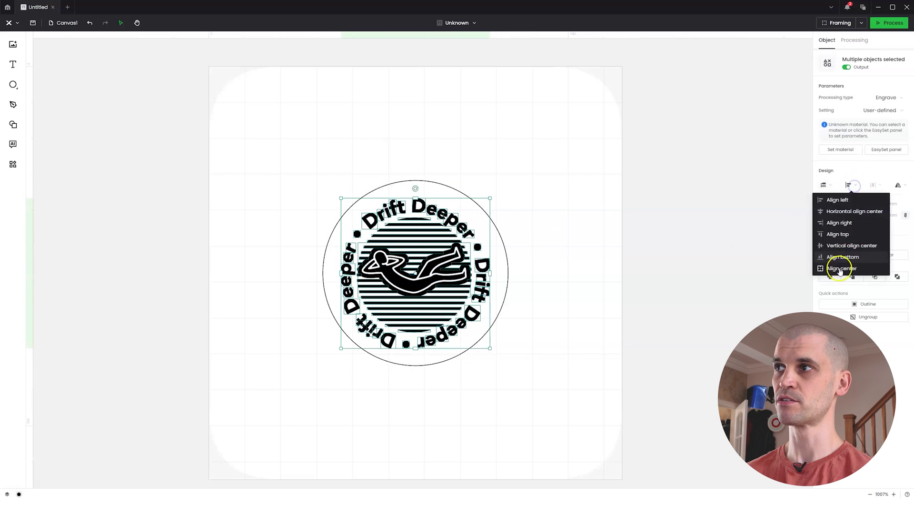
click(839, 270)
click(665, 257)
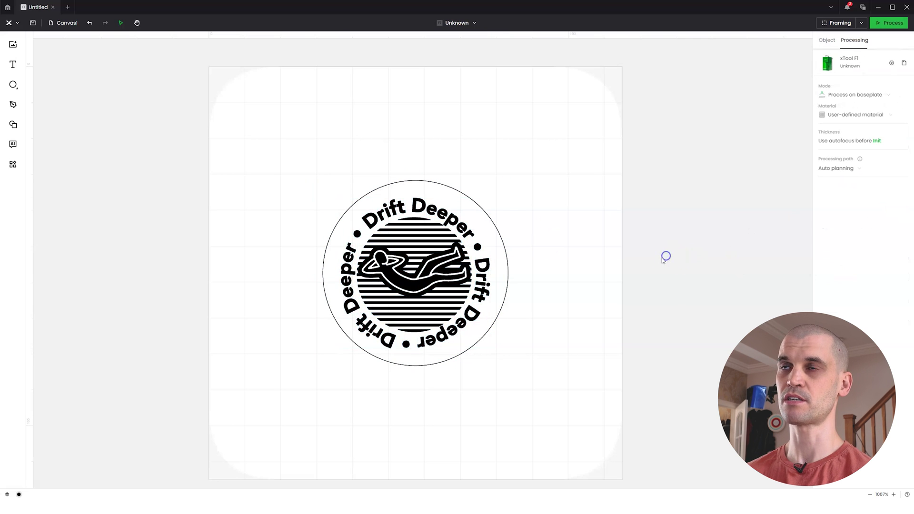
- Set the circle's processing type to Engrave and put it on the orange layer
click(478, 211)
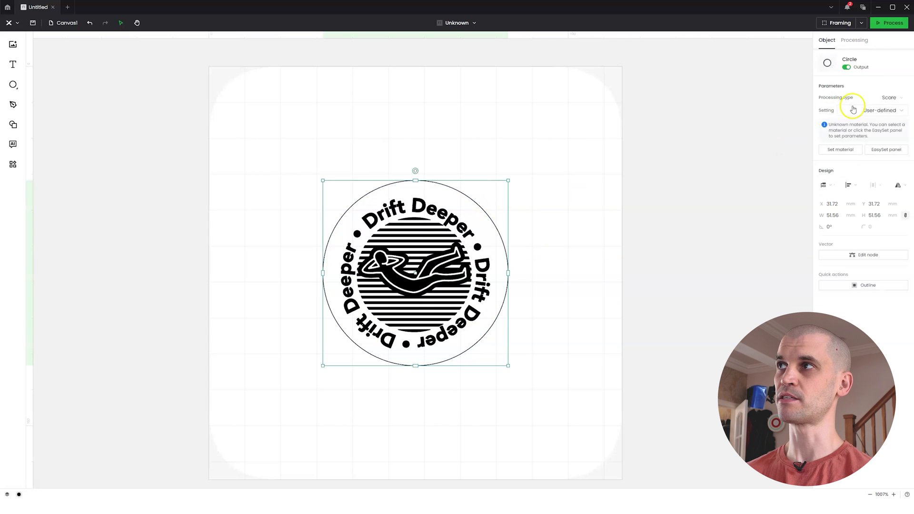
click(897, 97)
click(884, 127)
right_click(464, 210)
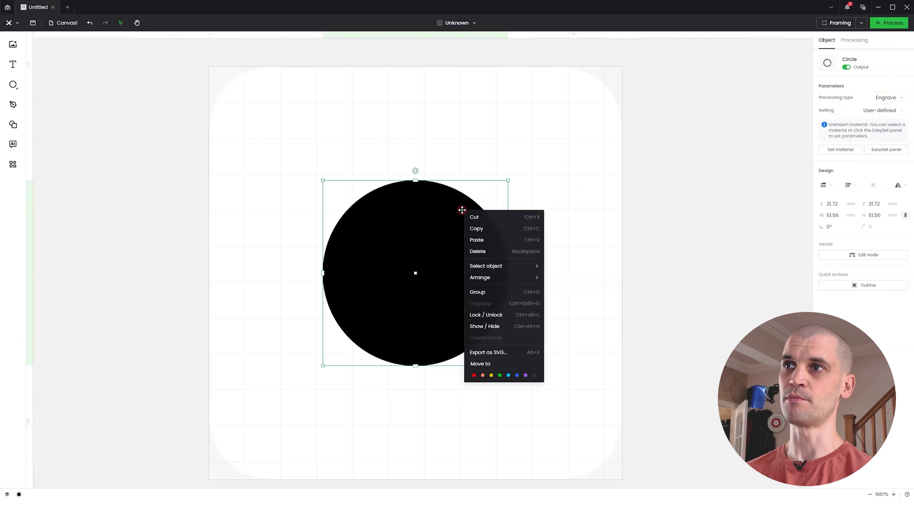
click(483, 375)
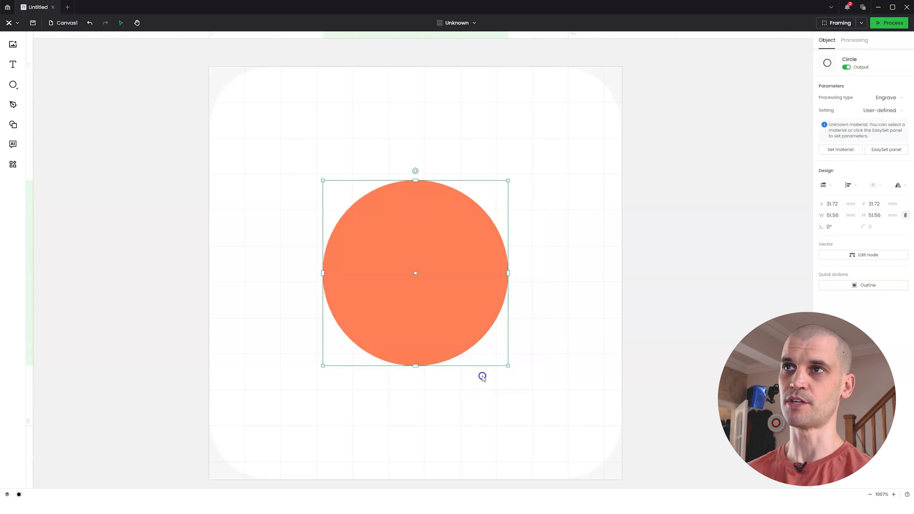
- Send the orange circle to the back, then select both the disc and the logo
right_click(464, 242)
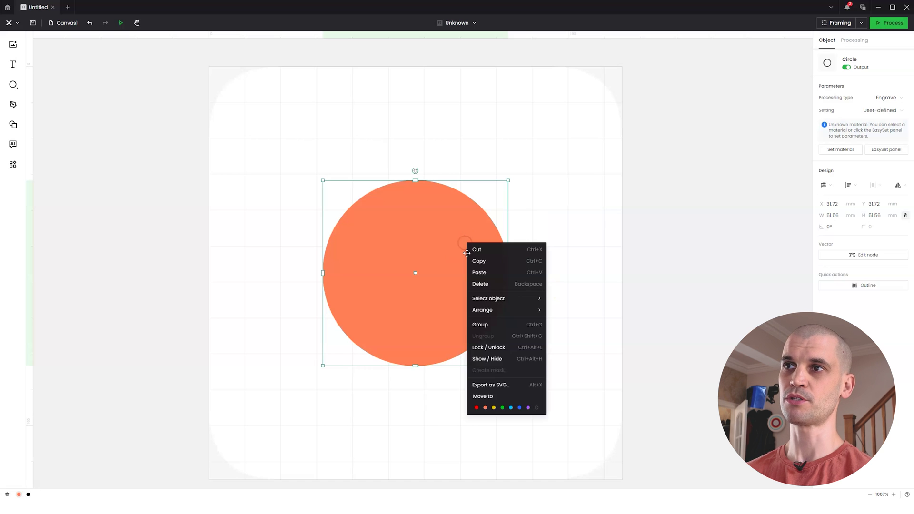
mouse_move(504, 310)
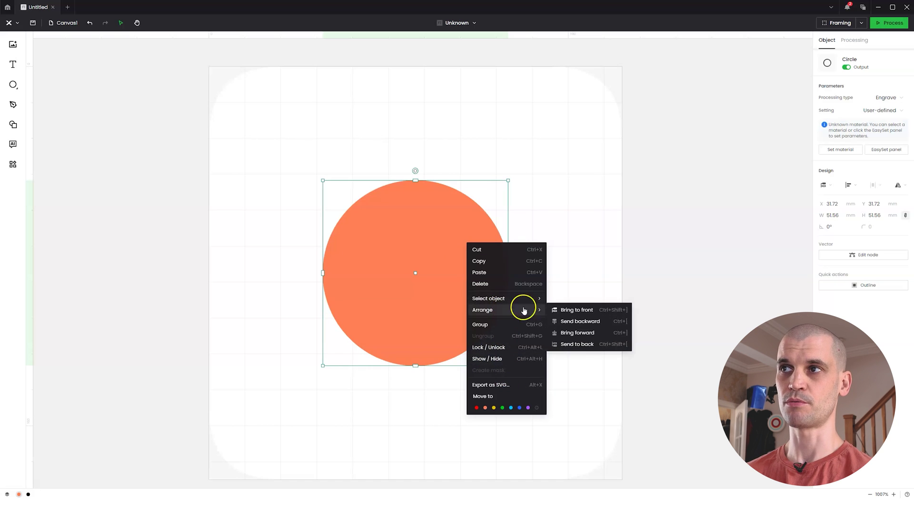
click(585, 345)
click(578, 261)
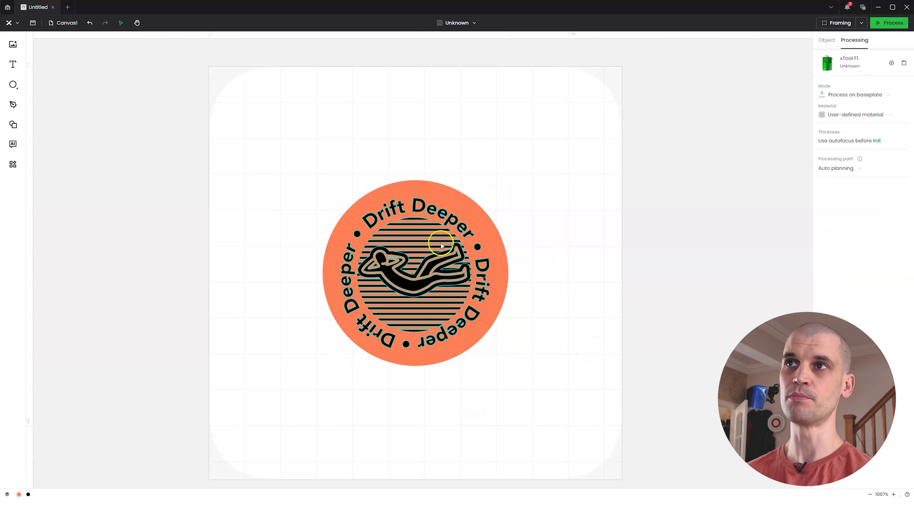
drag(268, 160, 563, 406)
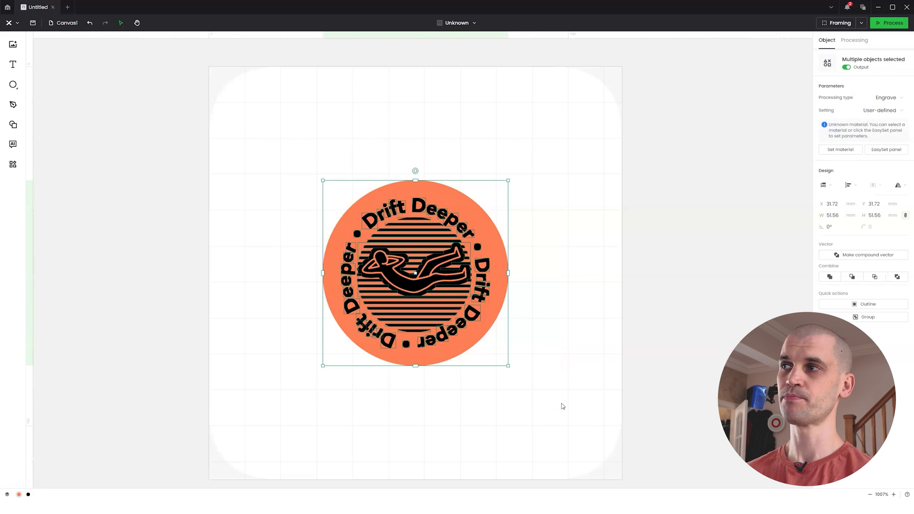
- Subtract the logo from the orange disc, leaving the figure, stripes and lettering as cutouts
click(851, 281)
click(633, 263)
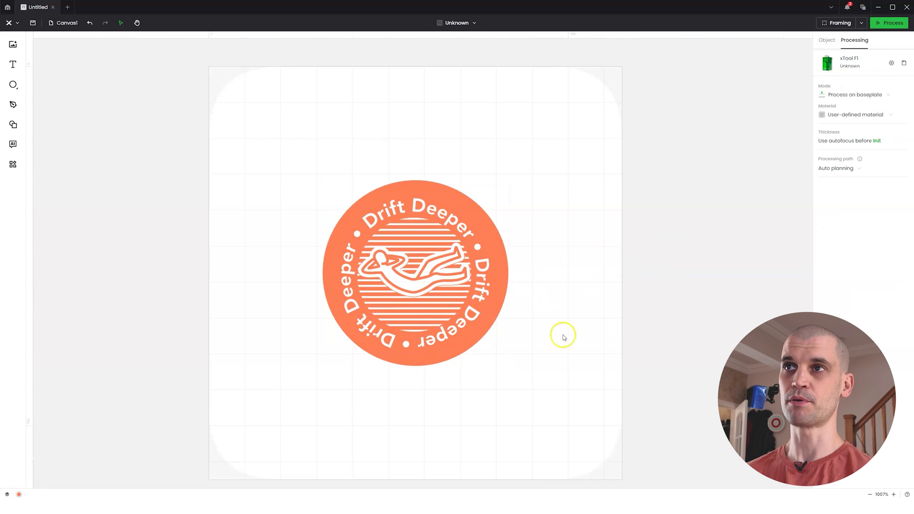
click(487, 406)
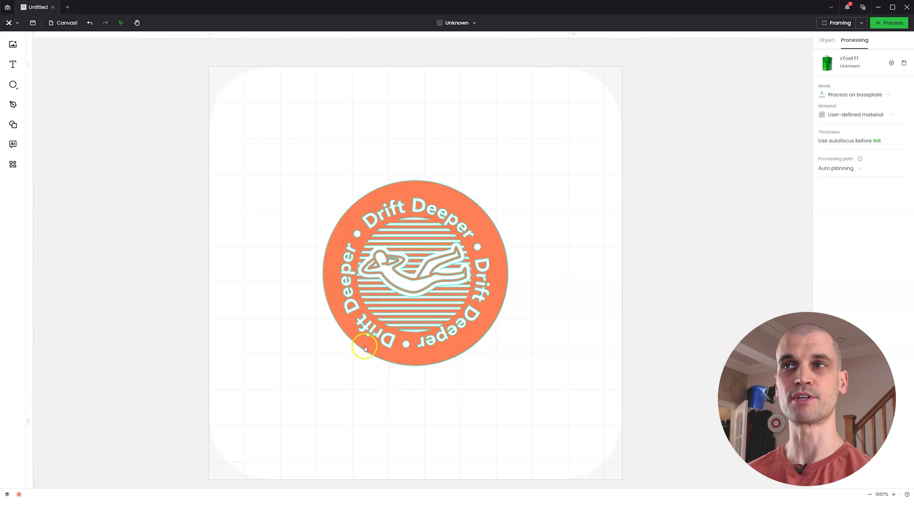
- Draw a new circle over the disc and put it on the black layer
mouse_move(13, 86)
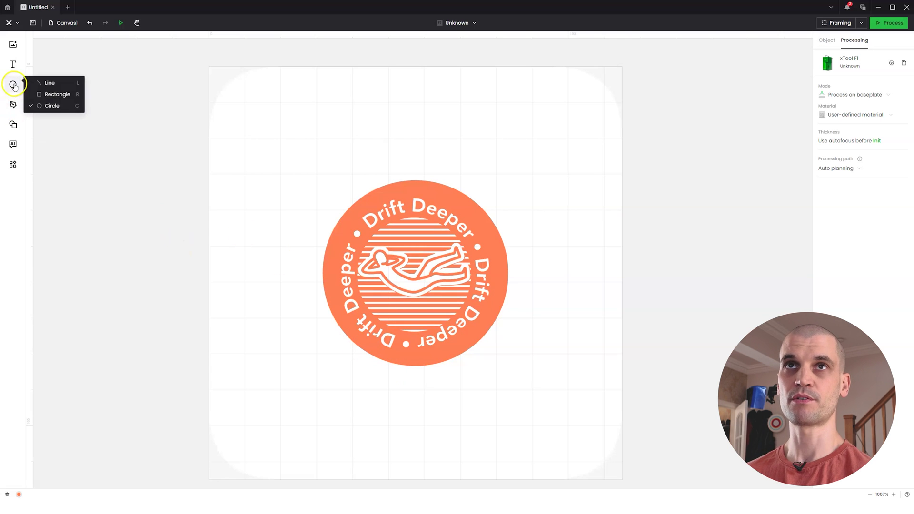
click(41, 106)
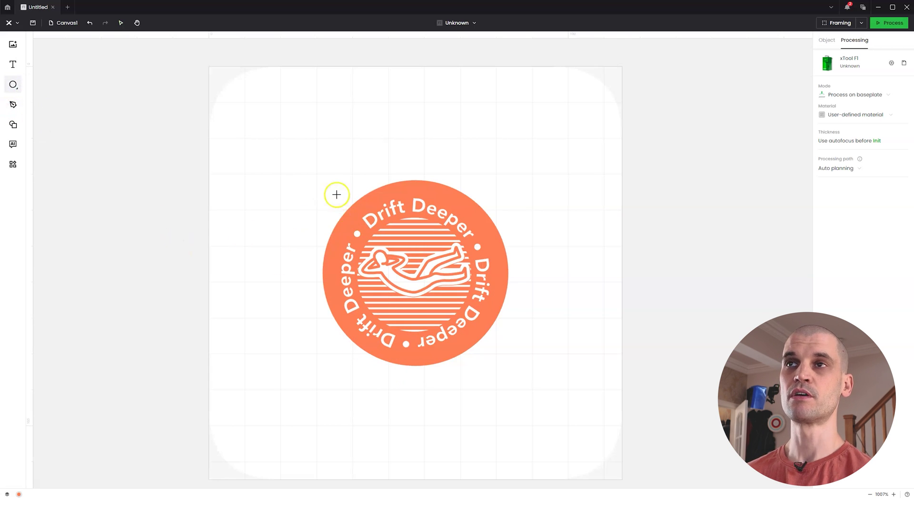
drag(336, 192, 518, 336)
right_click(490, 339)
click(562, 482)
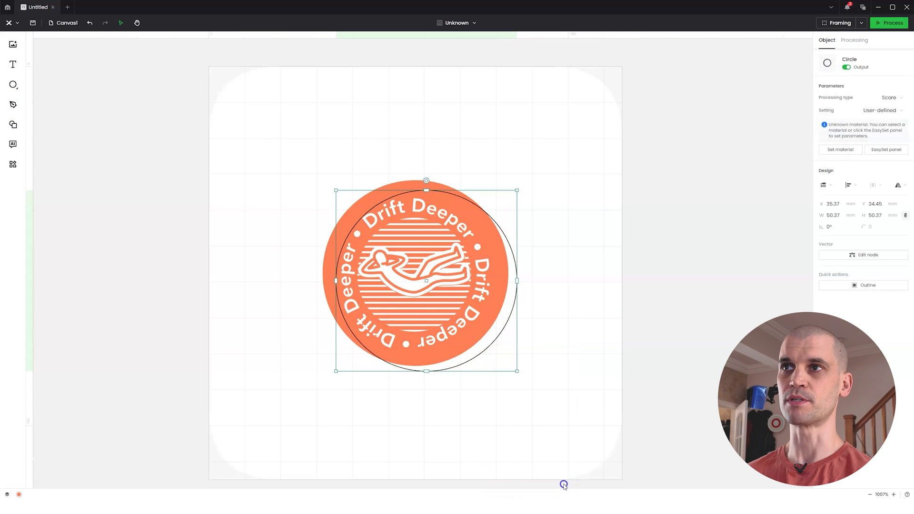
- Centre the 50.37 mm circle on the orange disc, then select the combined disc
drag(510, 240, 498, 232)
click(851, 186)
click(846, 269)
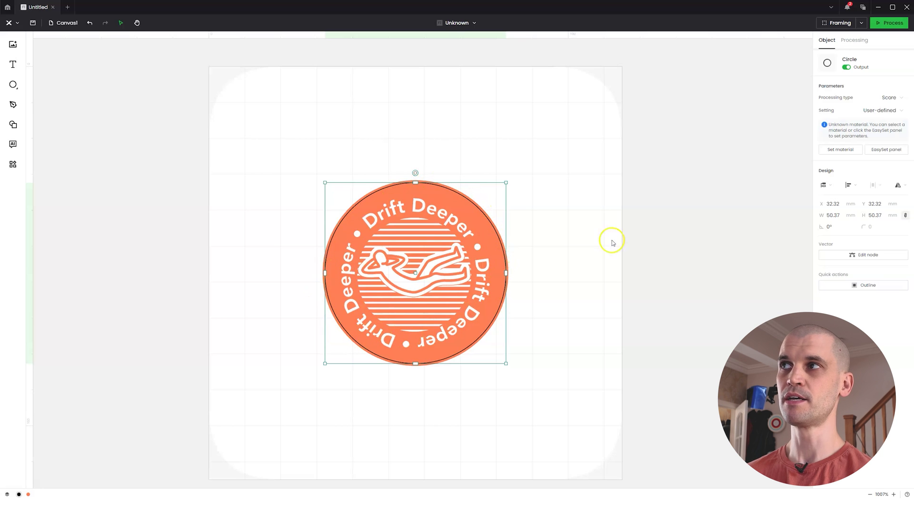
click(887, 98)
click(484, 205)
click(484, 205)
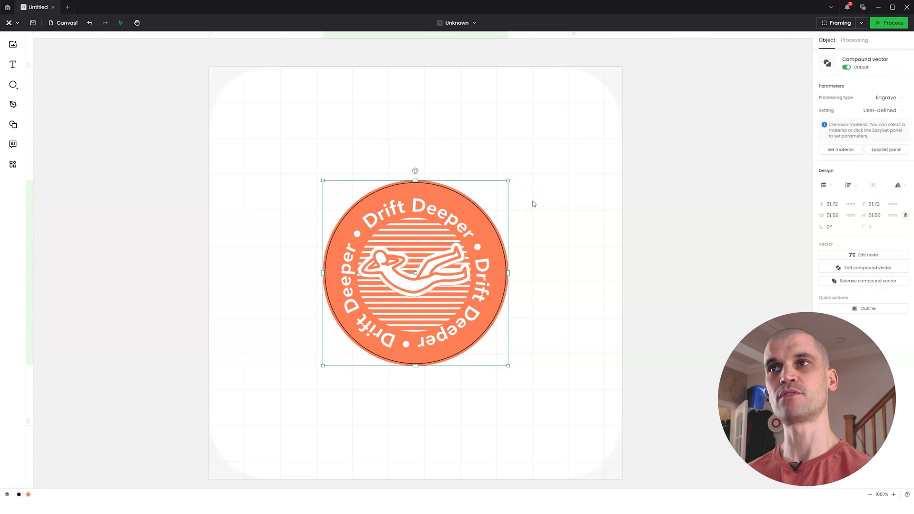